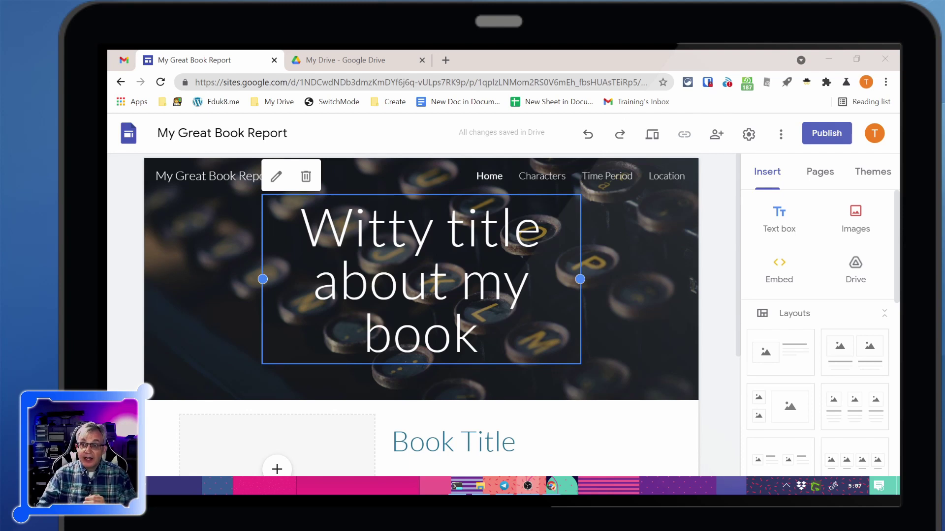
- Check the site's sharing settings and try loading its address without 'edit', then return to the editor
click(716, 134)
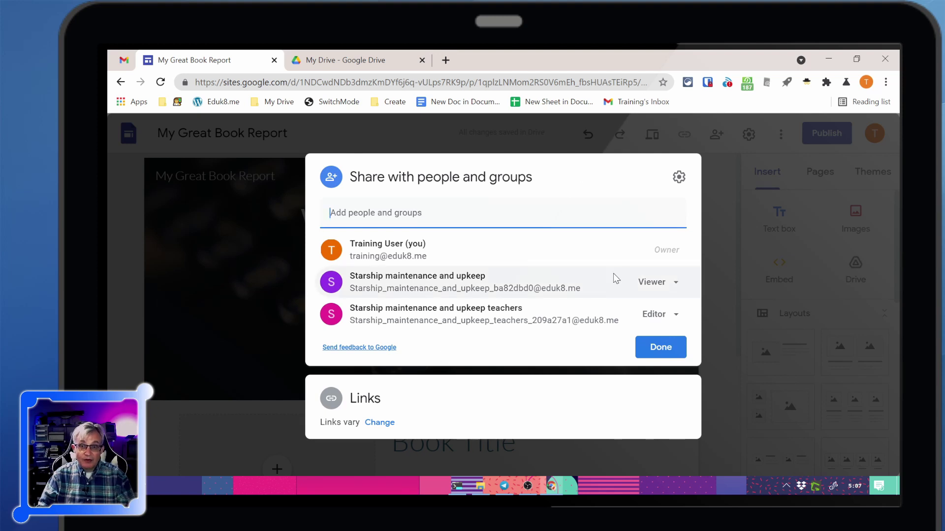
click(658, 346)
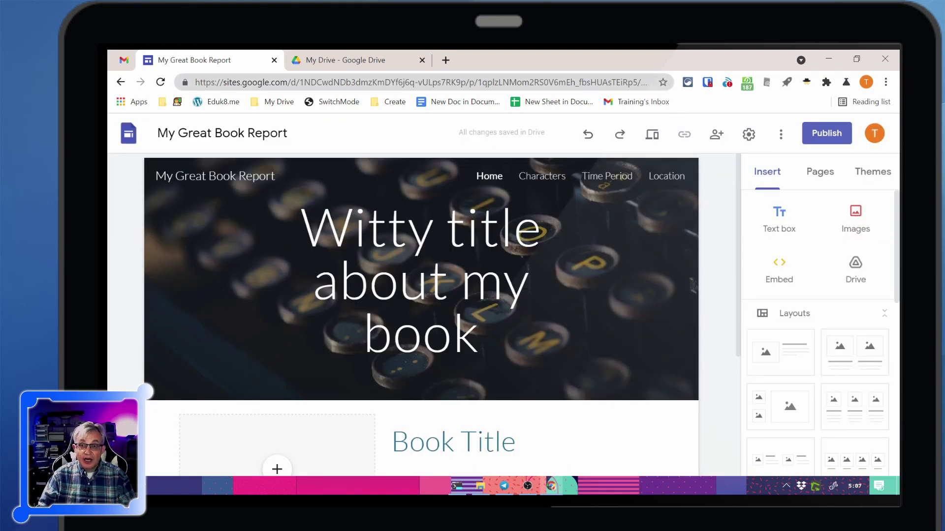
double_click(622, 82)
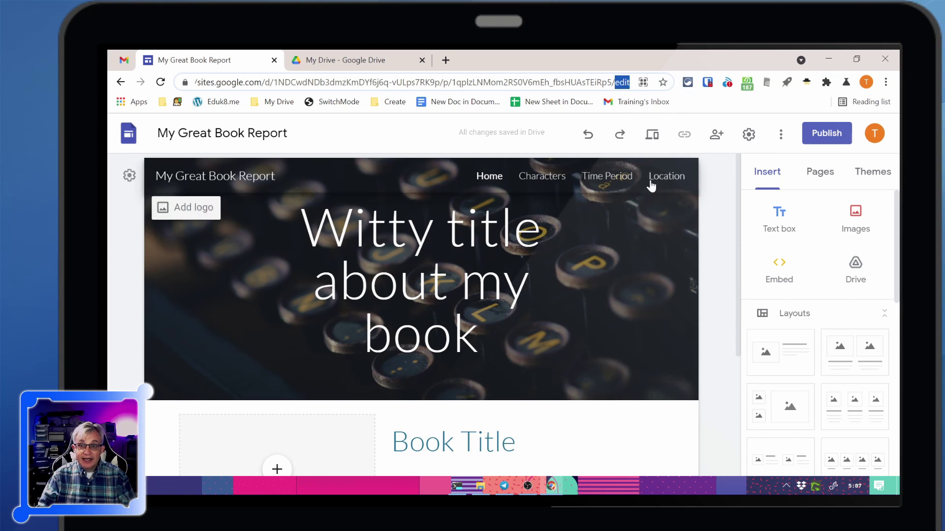
key(BackSpace)
key(Return)
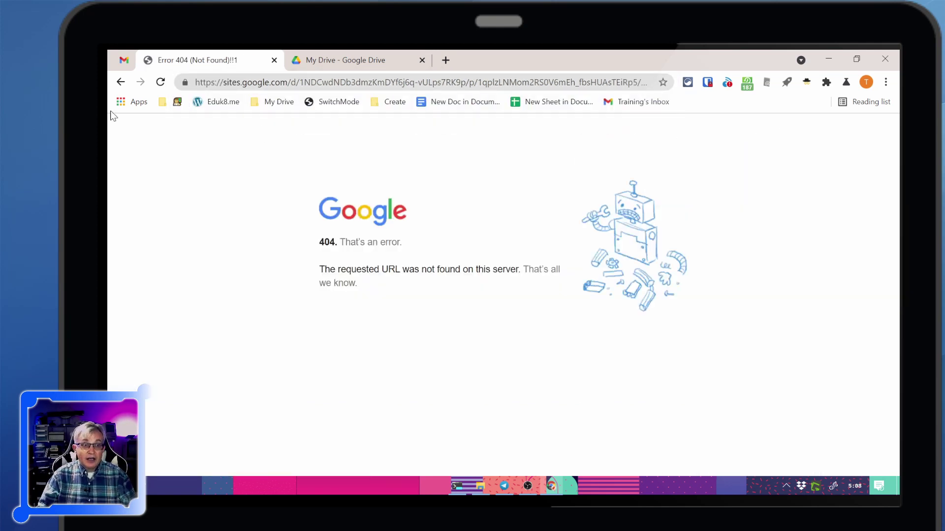
click(121, 81)
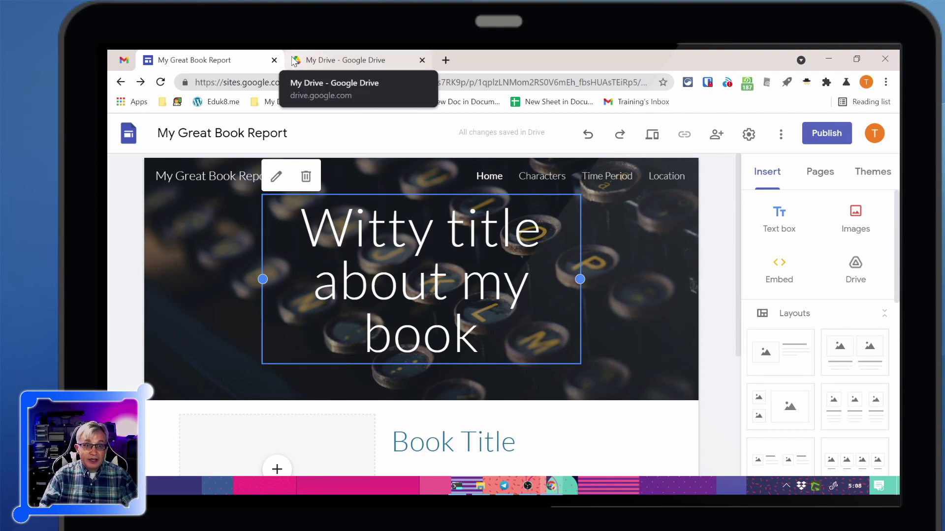
- In My Drive, review who My Great Book Report is shared with
click(334, 60)
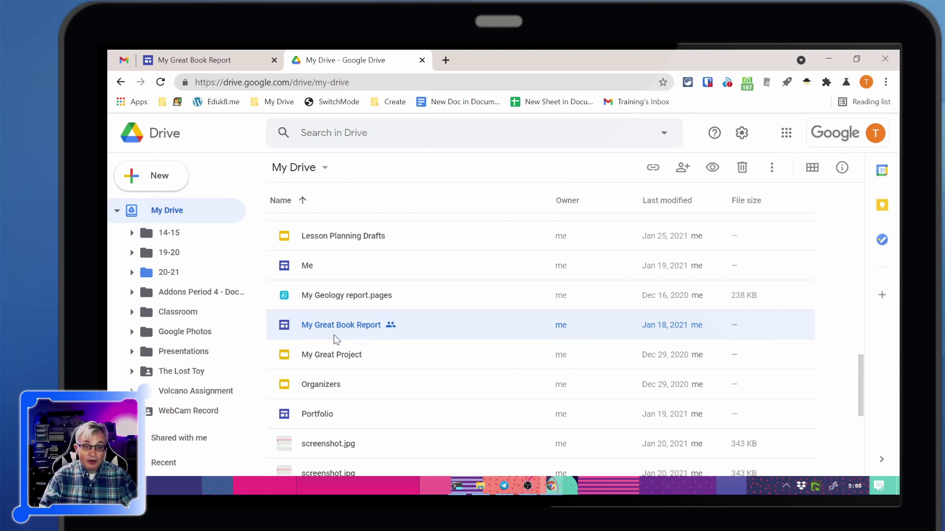
right_click(362, 323)
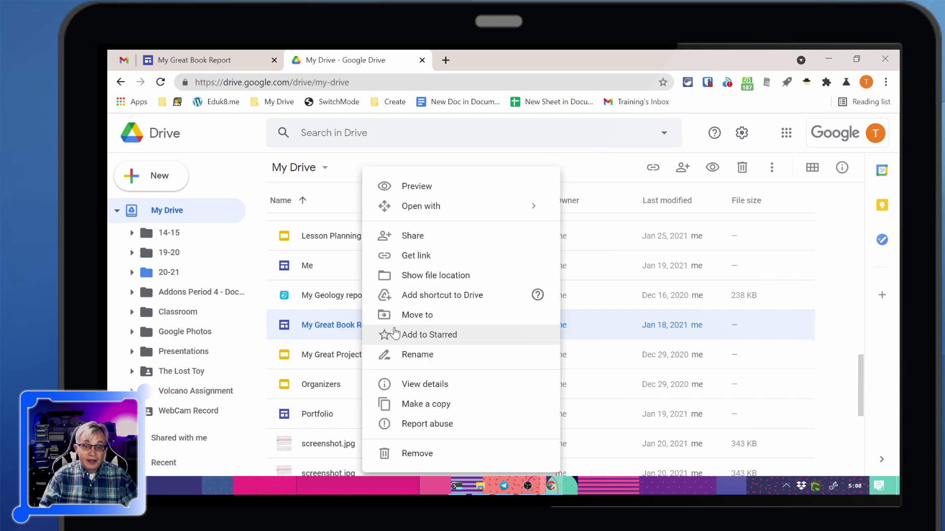
click(433, 237)
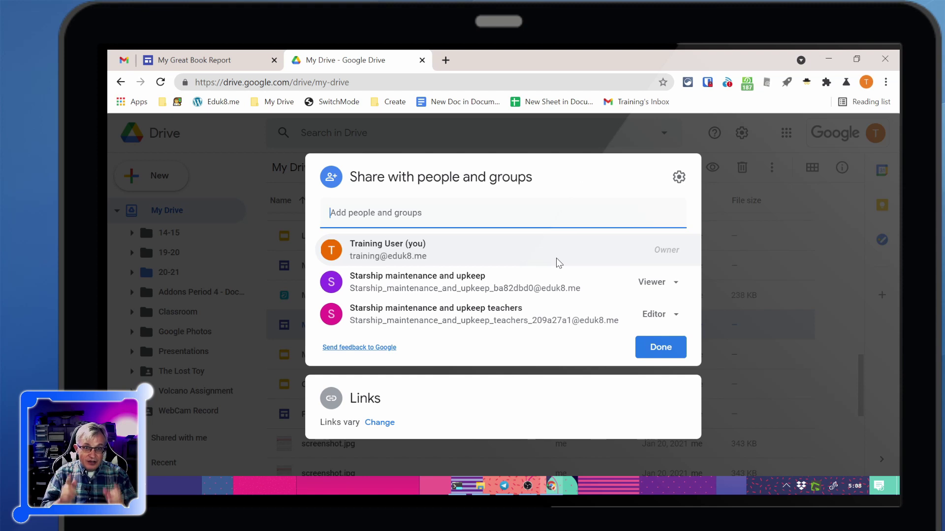
click(652, 348)
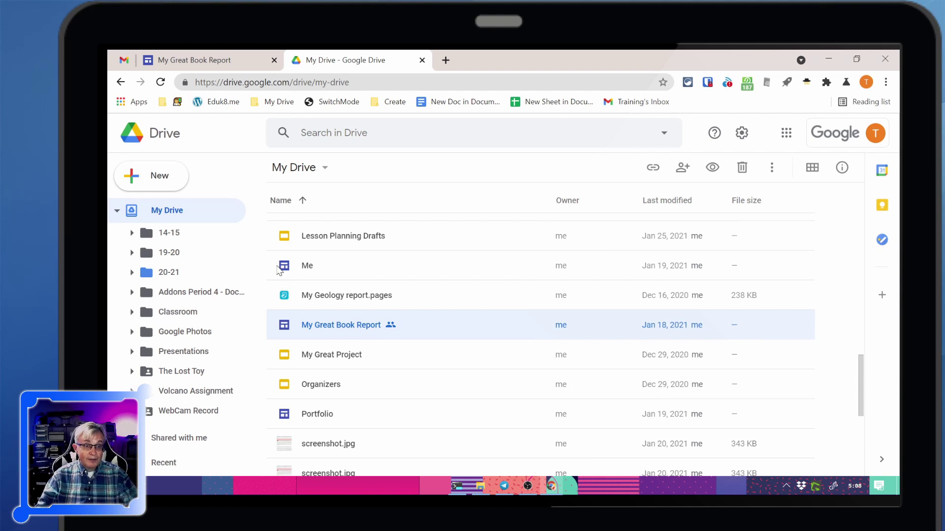
- Create a new My Drive folder, entering the name 'Google Slides Templates'
click(156, 173)
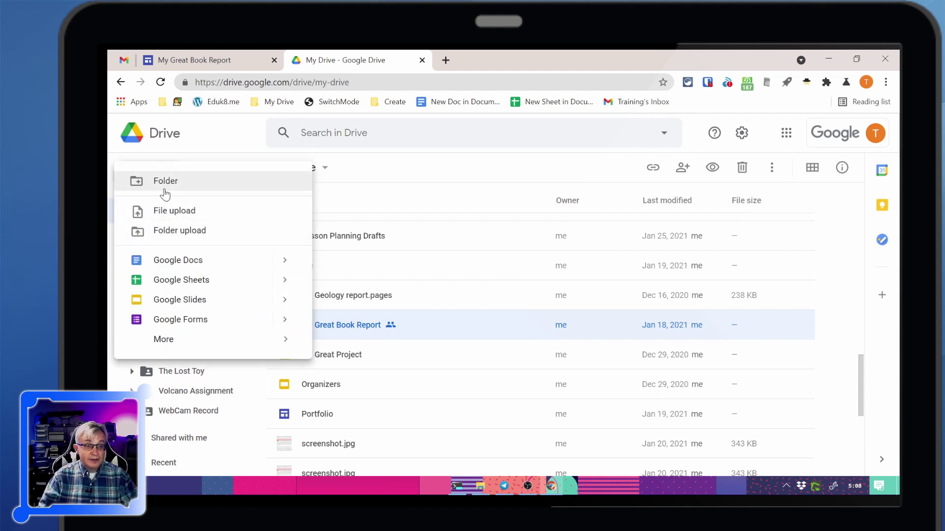
click(164, 187)
text(Google Slides Templates)
click(587, 326)
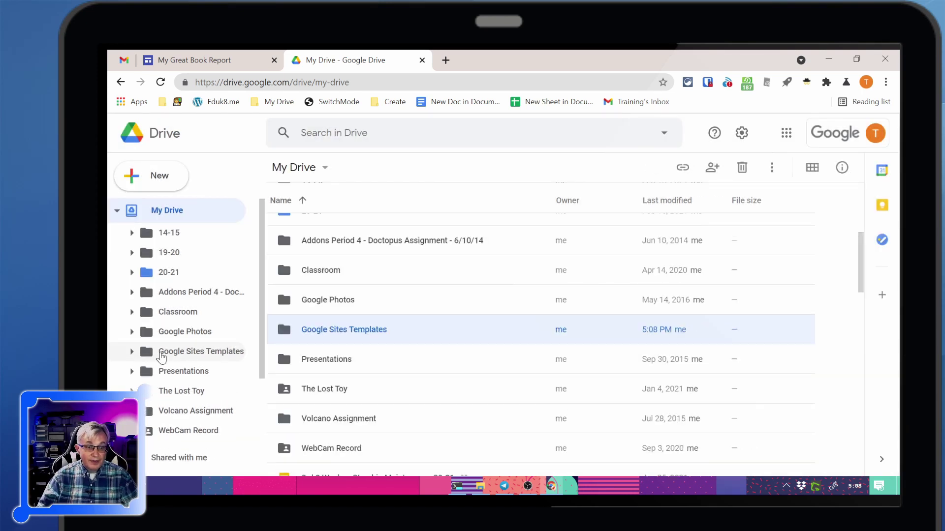
- Share the folder so anyone in Eduk8.me can view by link, and copy that link
right_click(170, 352)
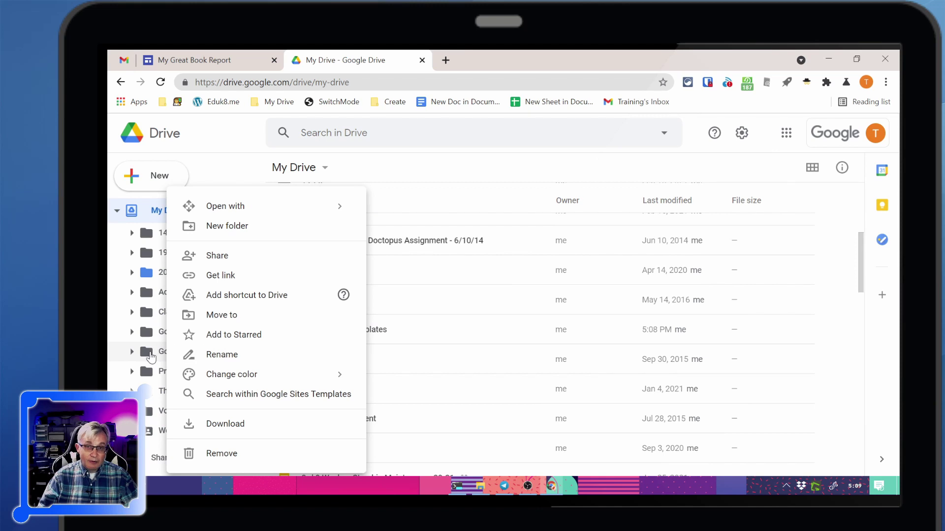
click(236, 261)
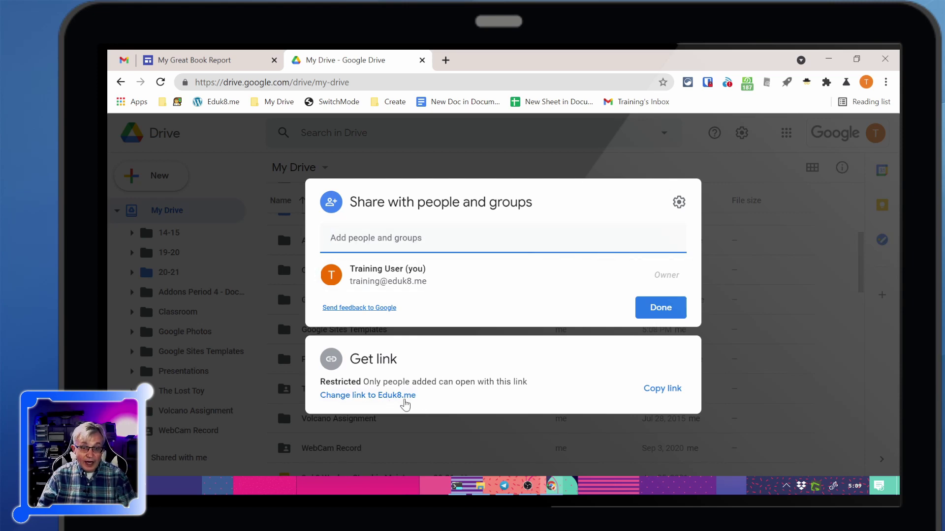
click(404, 401)
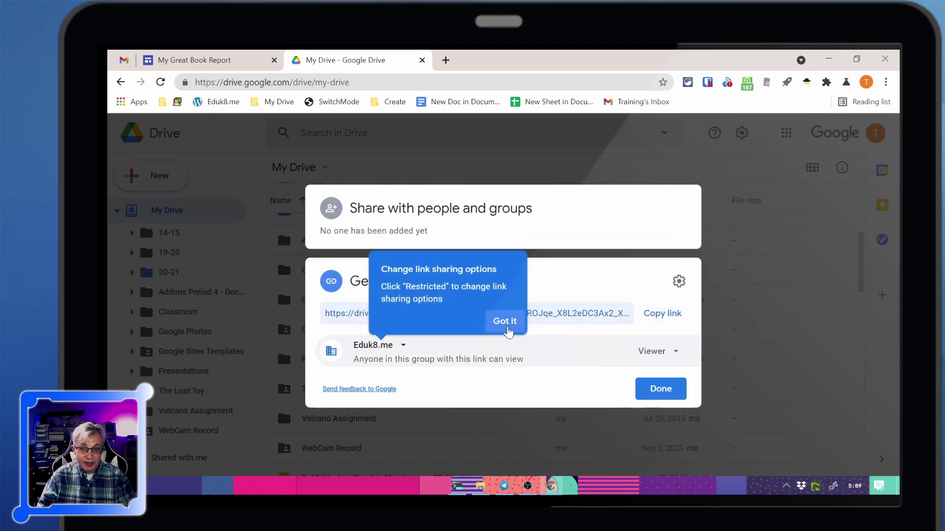
click(508, 328)
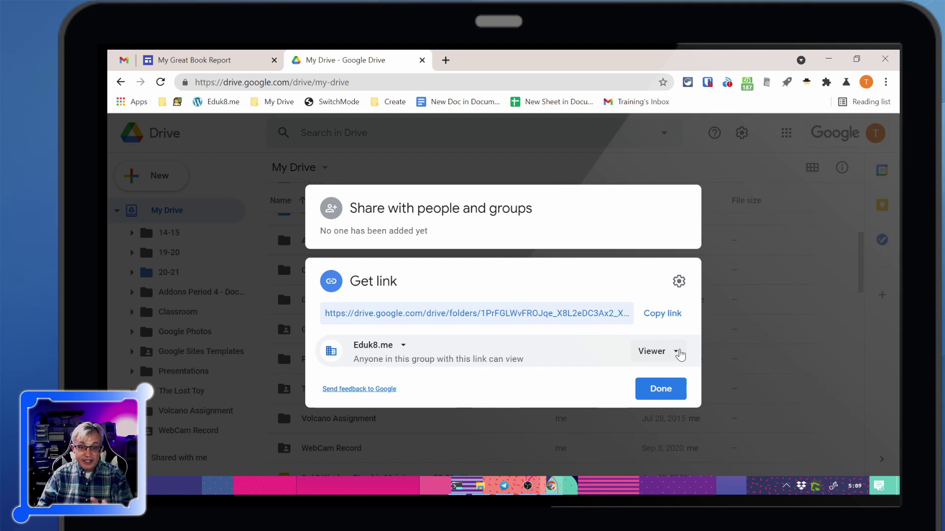
click(668, 318)
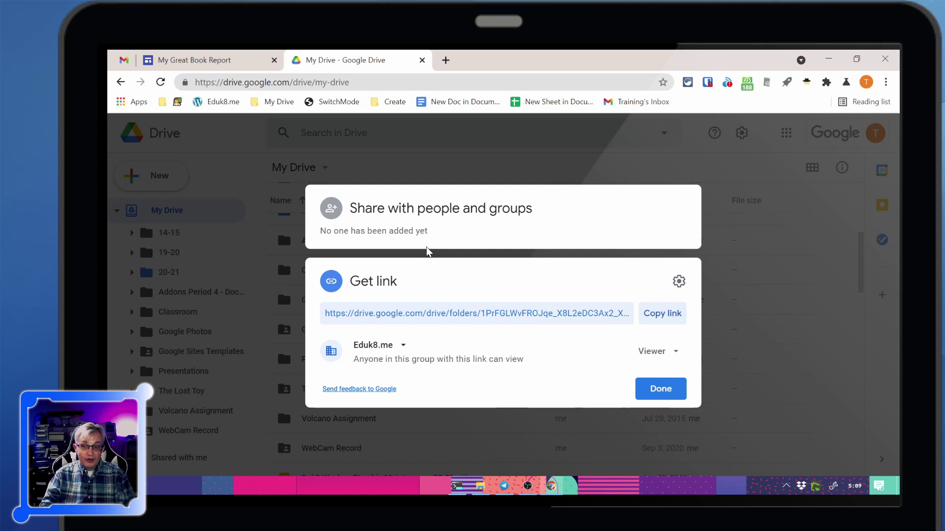
click(655, 390)
- Move My Great Book Report into the Google Sites Templates folder, then bring up the browser profile list
scroll(375, 323, down, 5)
scroll(375, 323, down, 3)
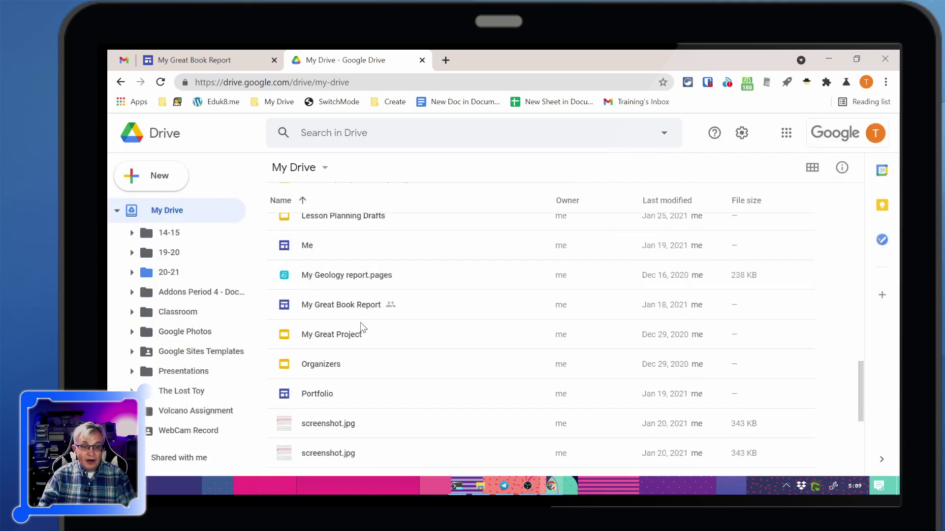
drag(363, 305, 185, 352)
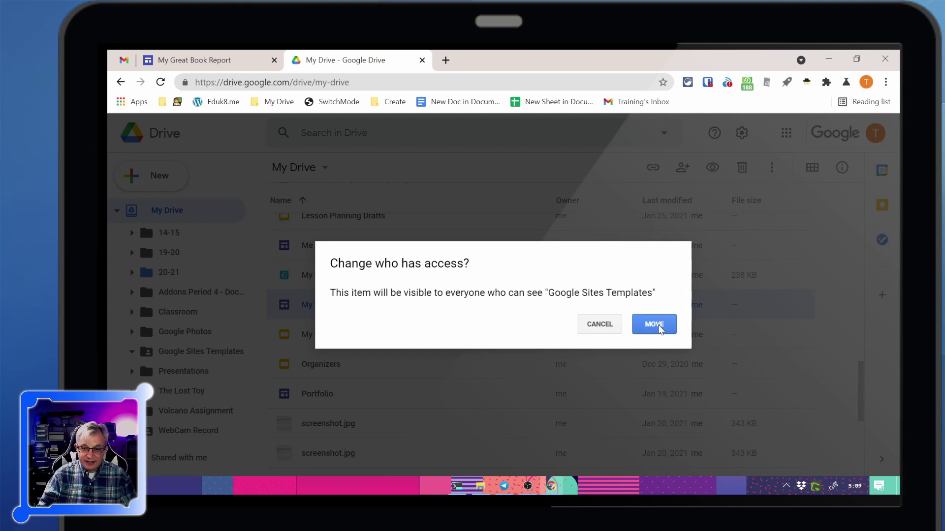
click(660, 328)
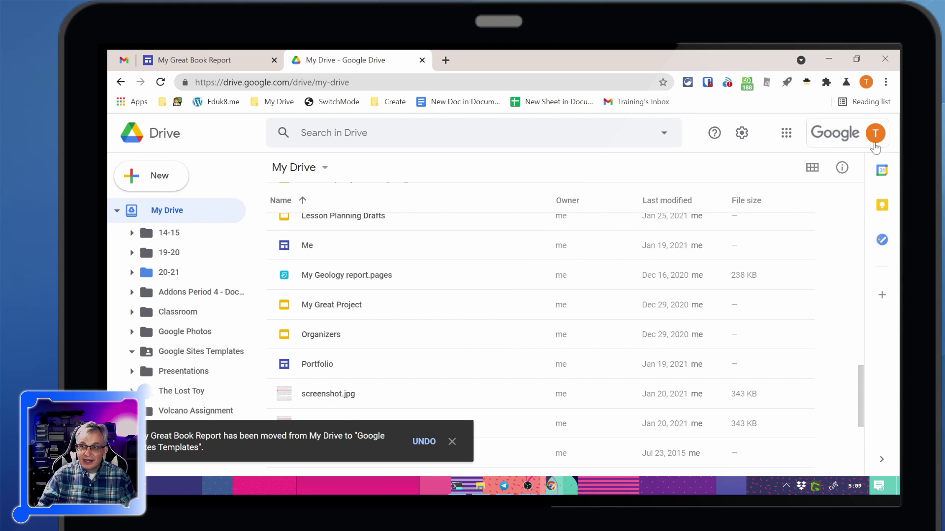
click(864, 85)
- Under another browser profile, open the copied folder link and dismiss the apps promo and notification
click(772, 328)
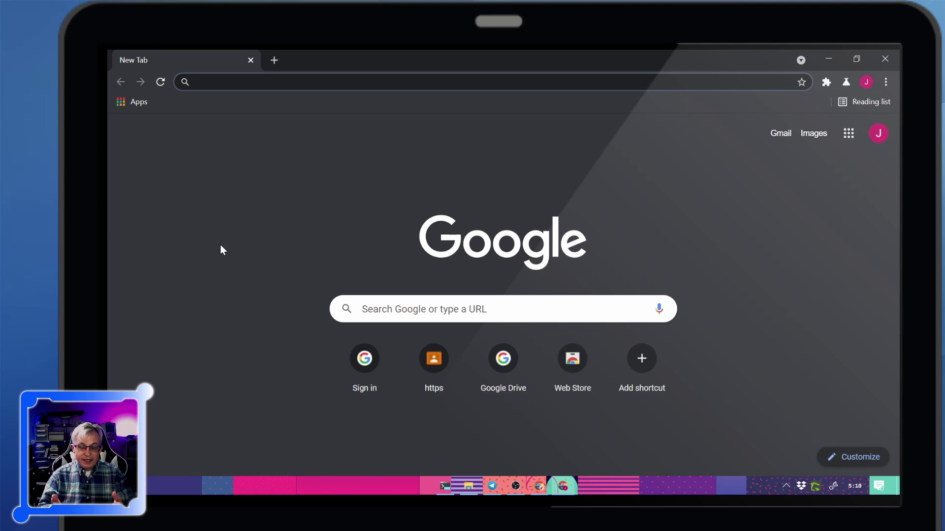
key(ctrl+v)
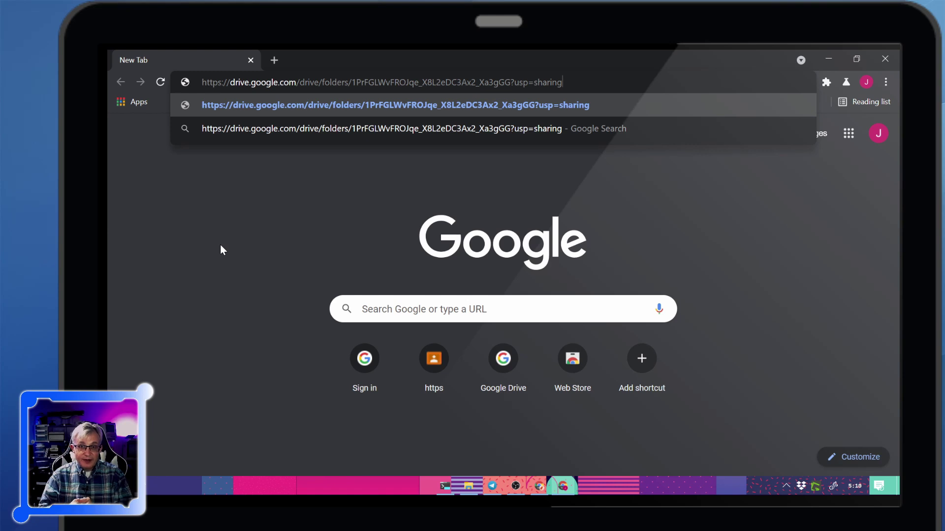
key(Return)
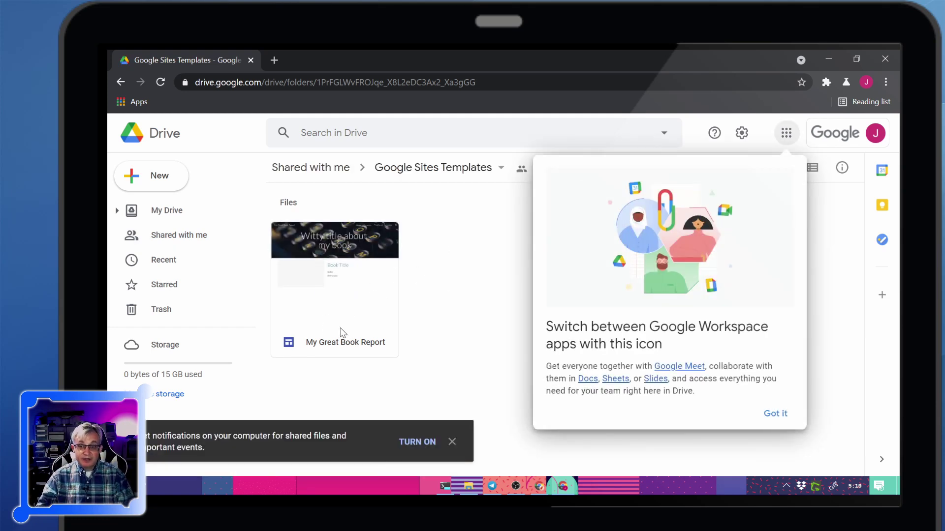
click(776, 414)
click(452, 441)
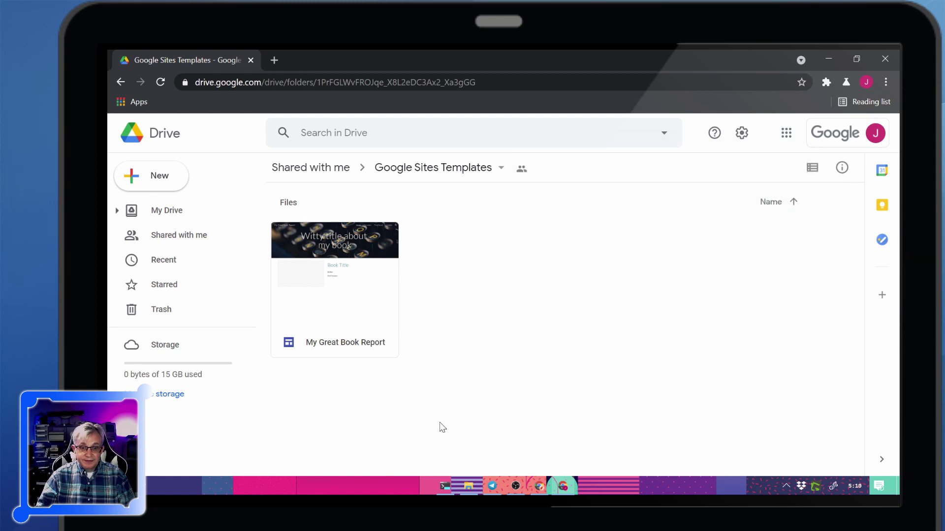
- Preview the My Great Book Report template, make a copy of it, and view My Drive
double_click(343, 294)
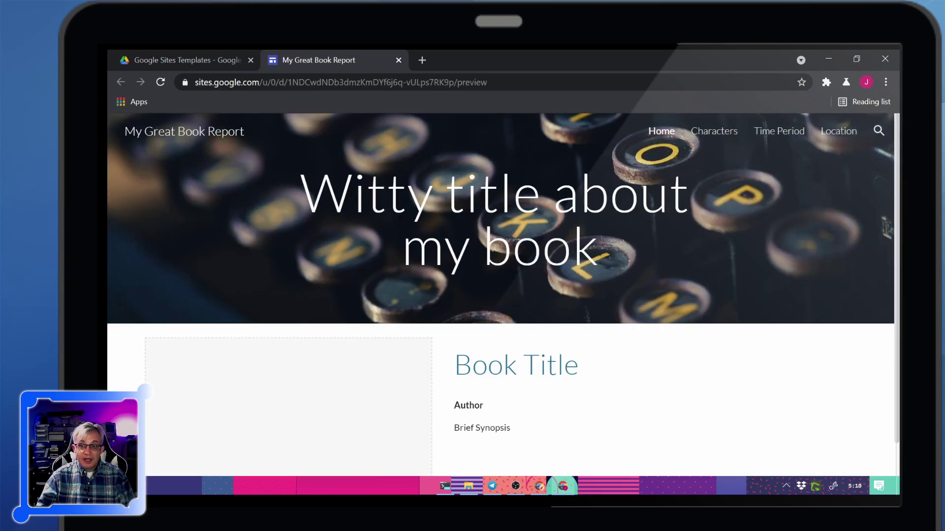
click(398, 60)
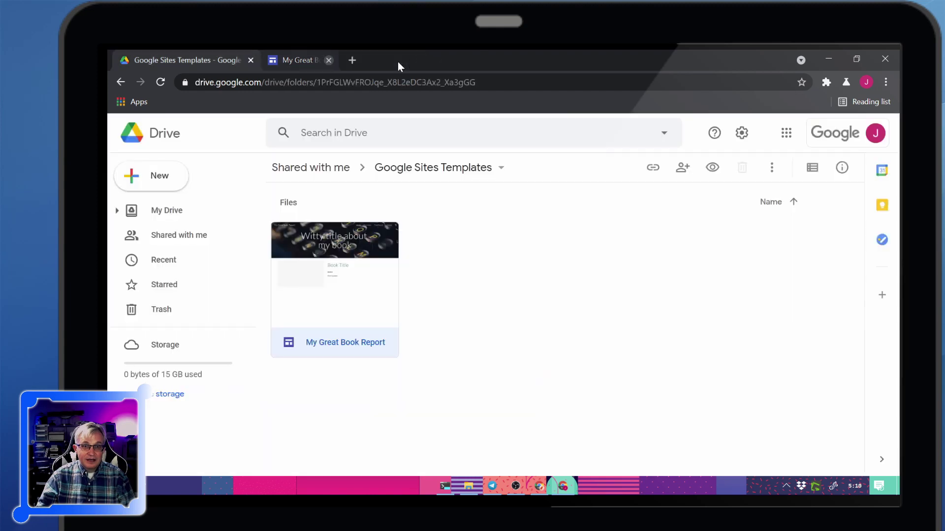
right_click(337, 268)
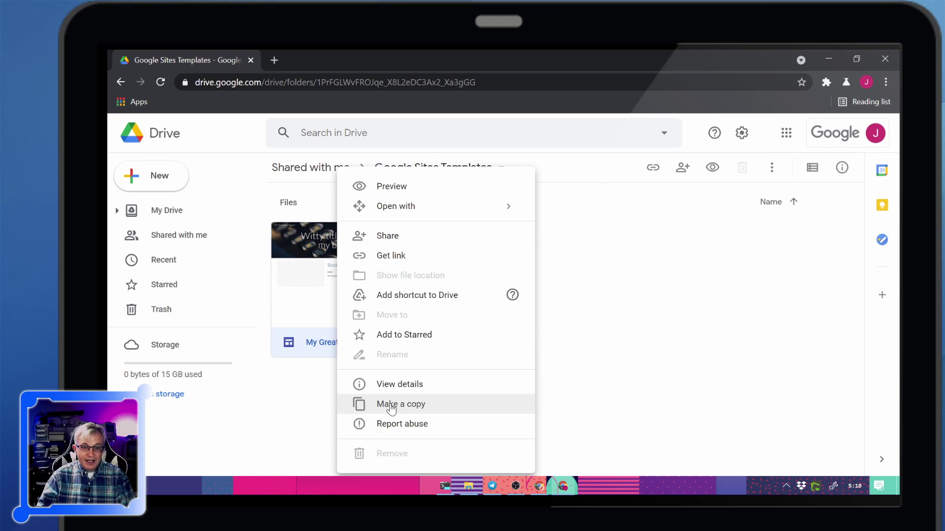
click(402, 408)
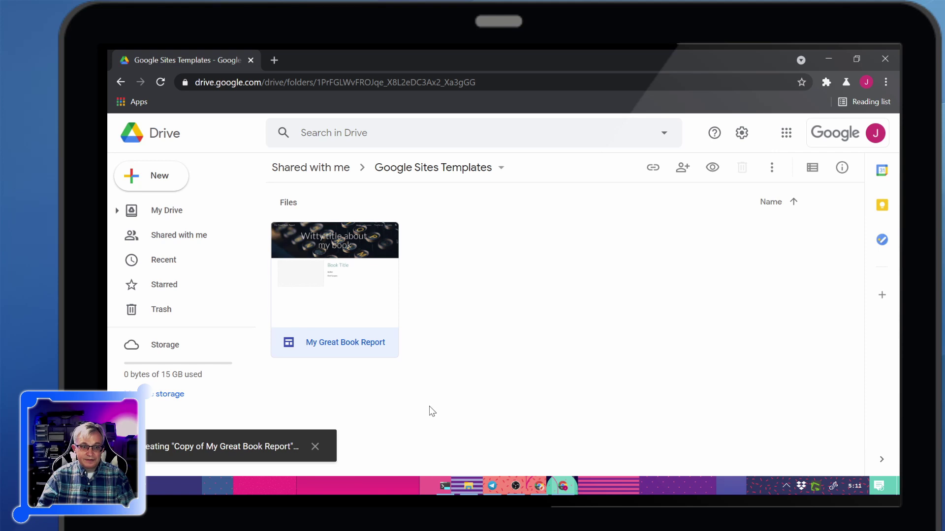
click(187, 211)
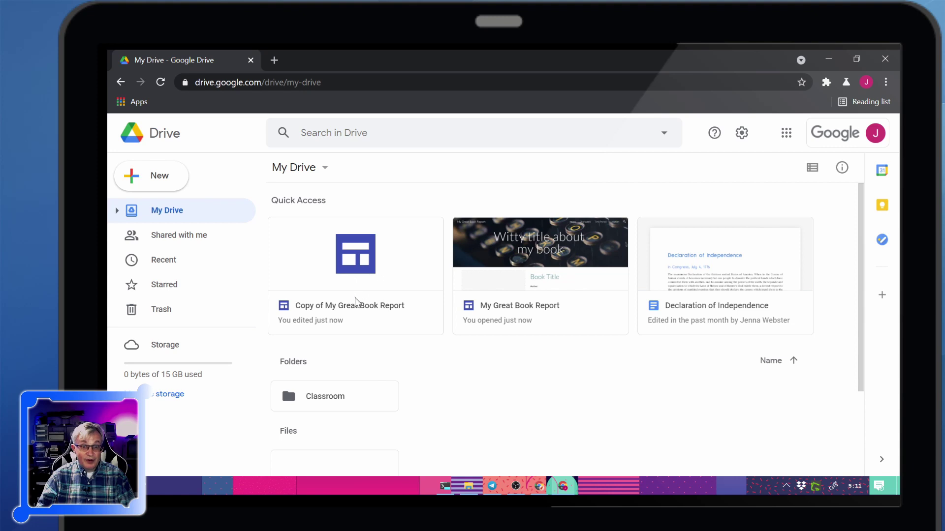
- Open Copy of My Great Book Report in Google Sites, skip the tour, and close it
double_click(350, 263)
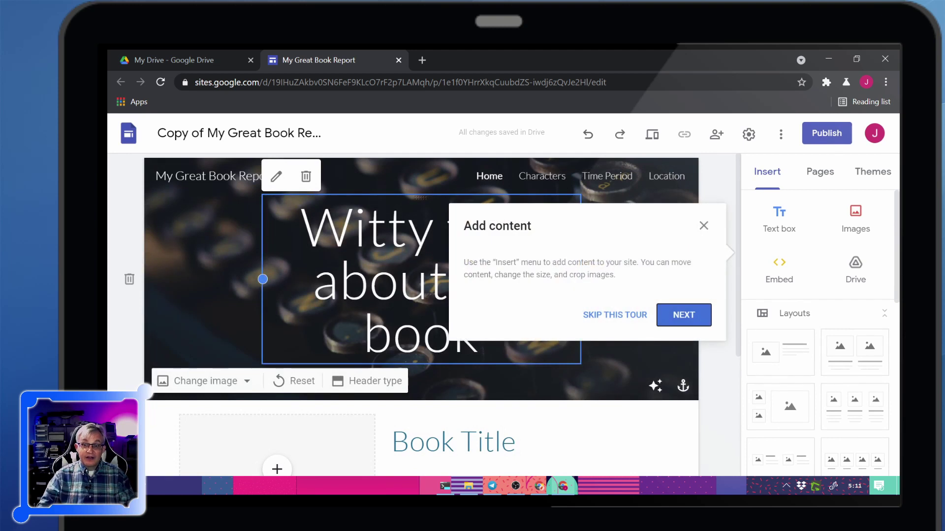
click(606, 316)
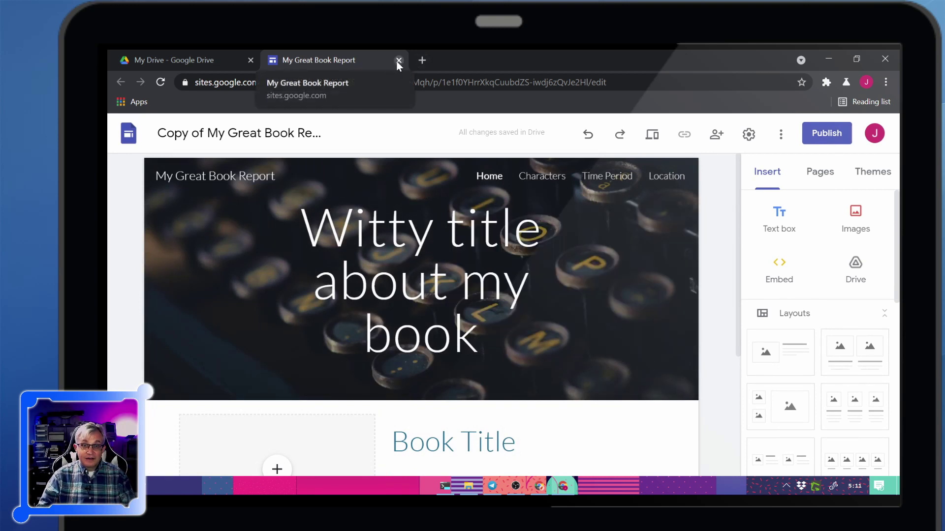
click(399, 62)
- Back in the teacher's window, open Google Sites Templates and review its link-sharing settings
click(885, 59)
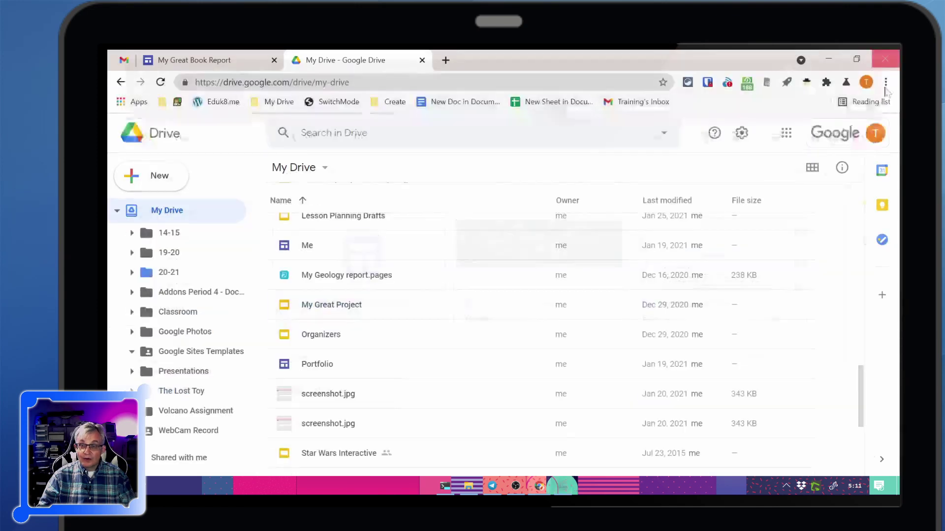
click(209, 359)
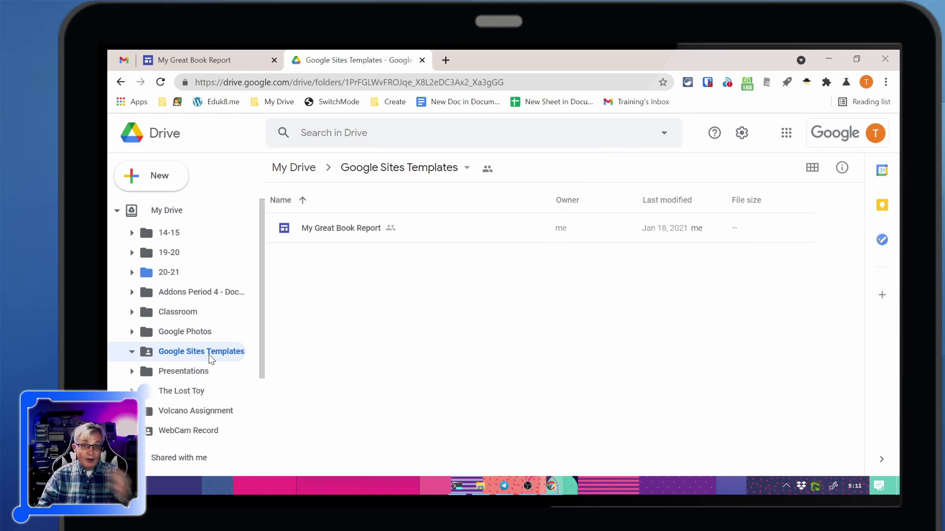
right_click(209, 355)
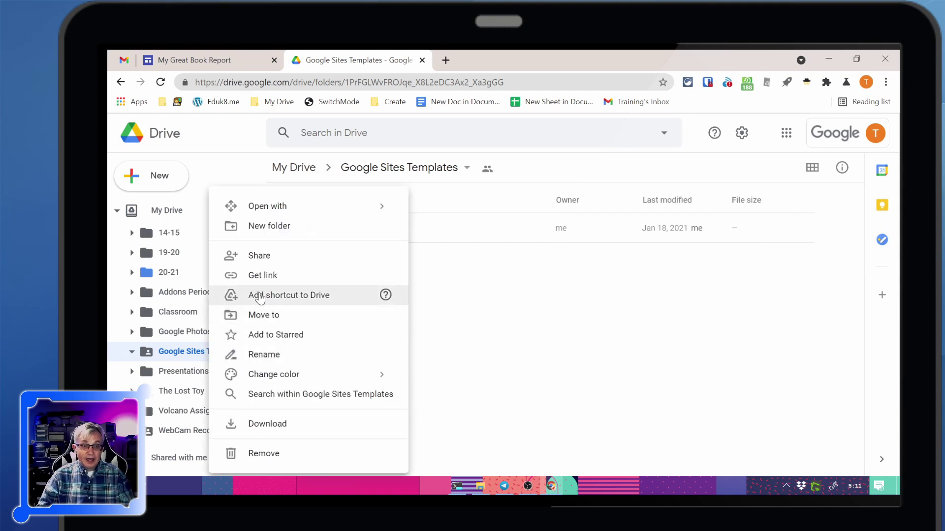
click(271, 261)
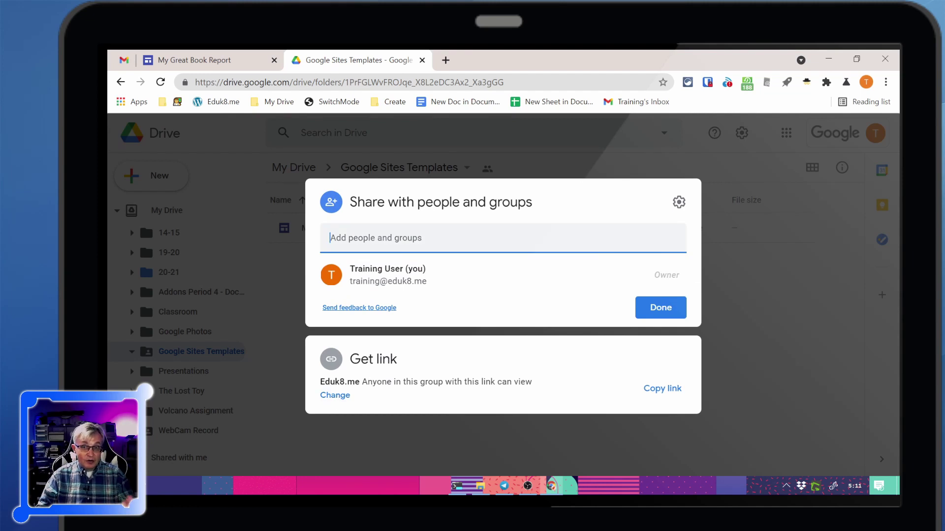
click(342, 399)
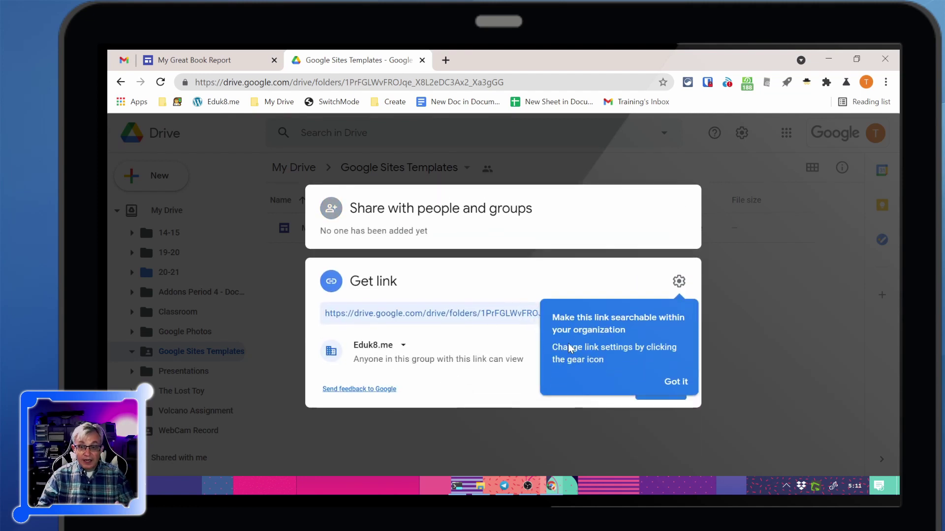
click(681, 387)
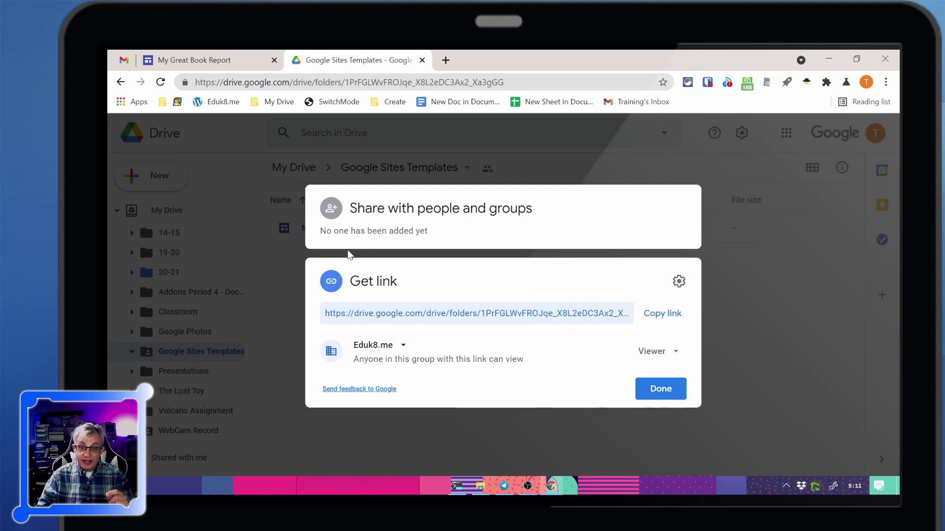
click(655, 390)
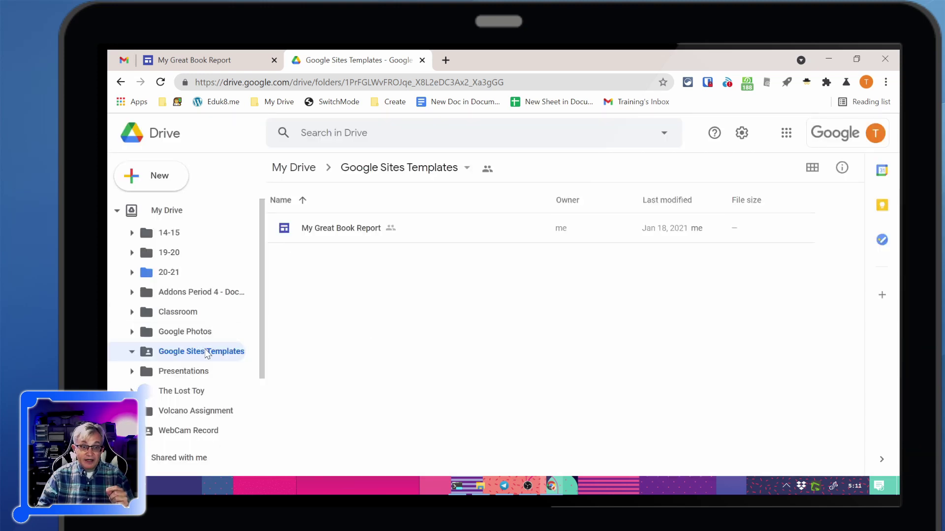
- Try adding a student to the folder as Viewer, then back out without sending the invitation
right_click(205, 352)
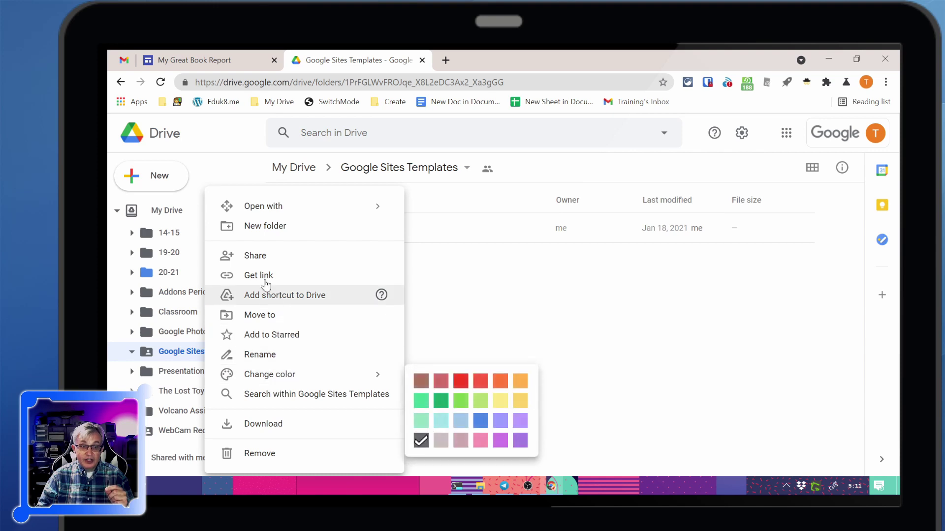
click(249, 256)
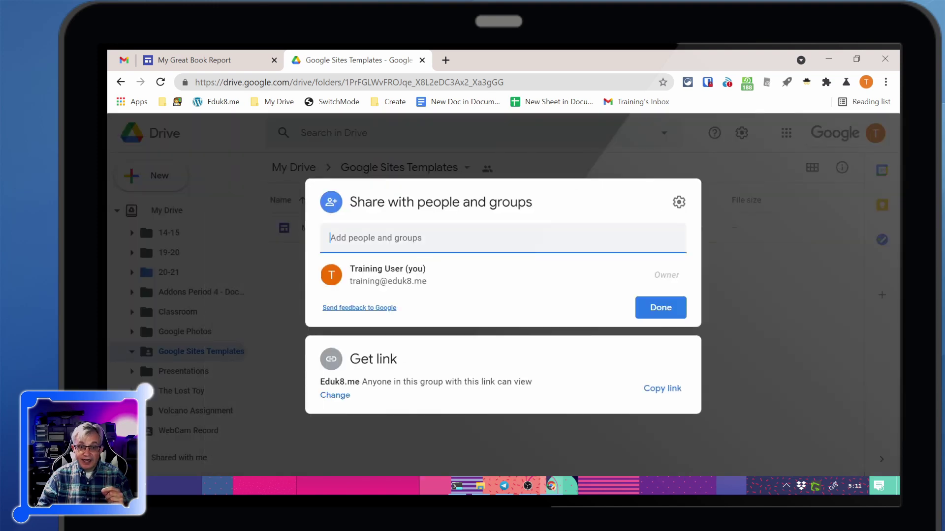
text(Johnny knight)
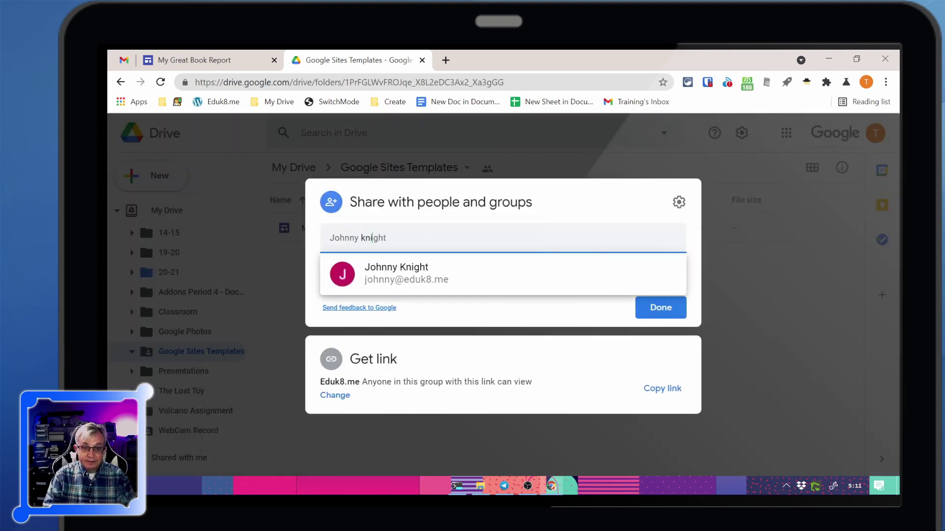
click(433, 272)
click(665, 230)
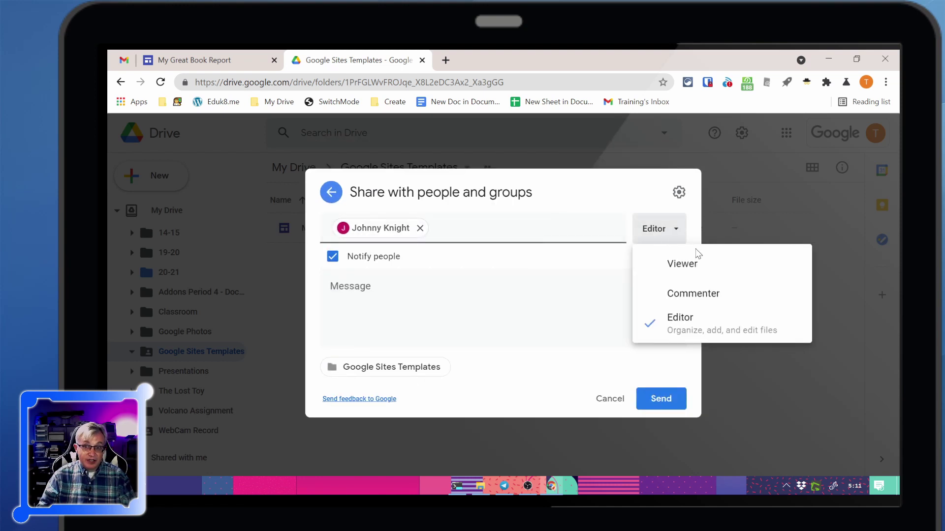
click(698, 262)
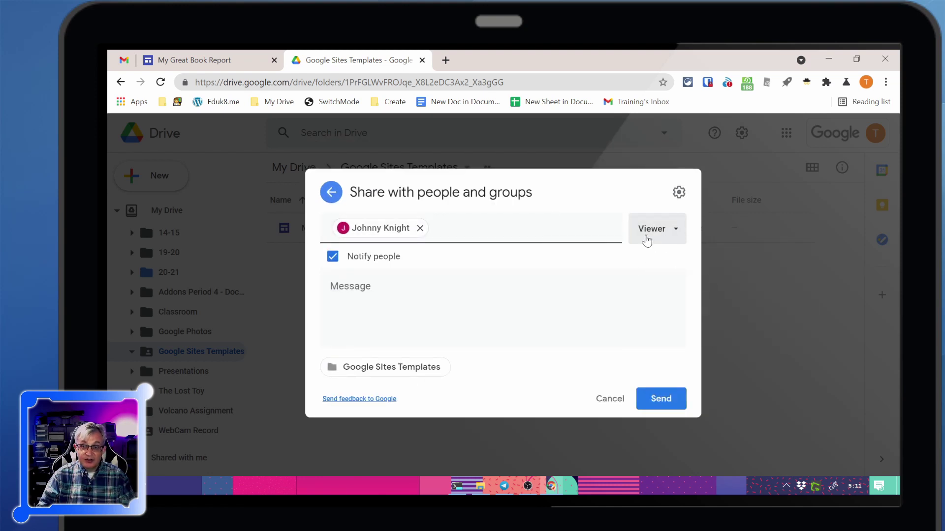
click(331, 192)
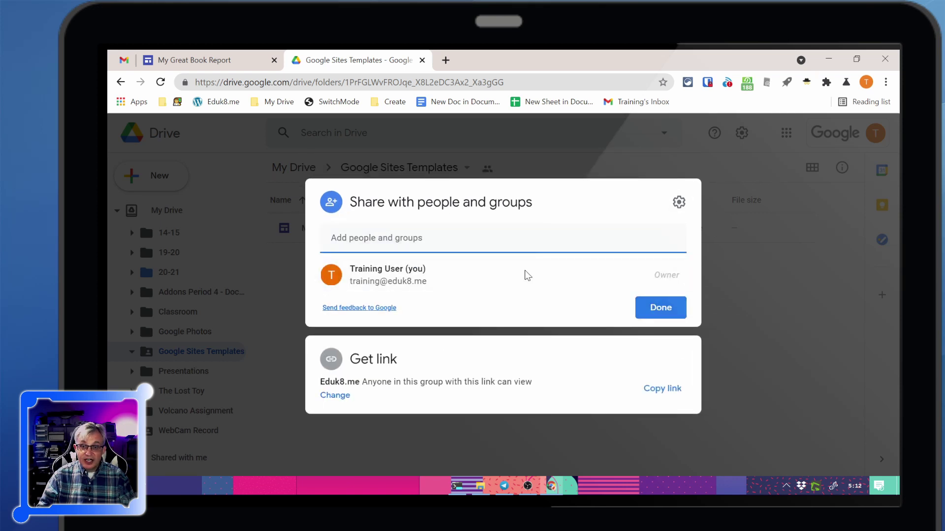
click(521, 83)
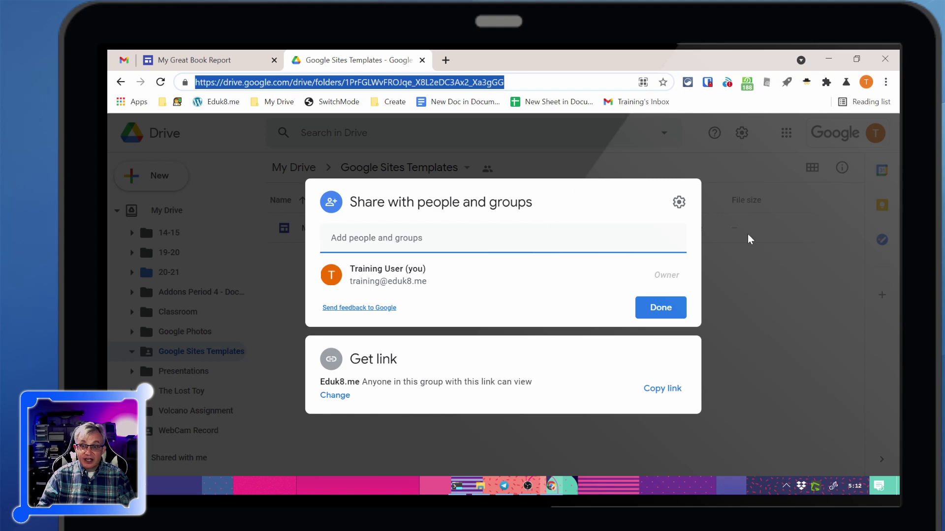
click(648, 309)
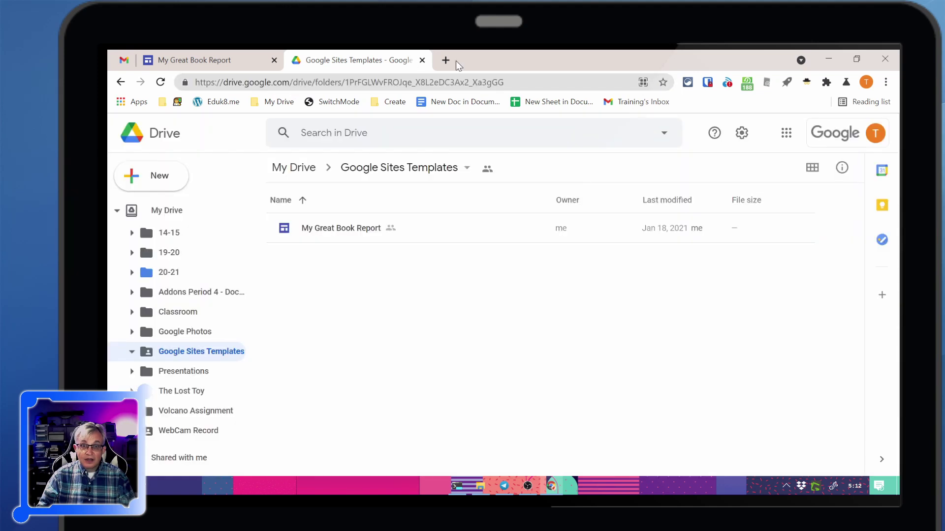
- Copy the shared folder's web address and switch to the student's browser profile
click(523, 84)
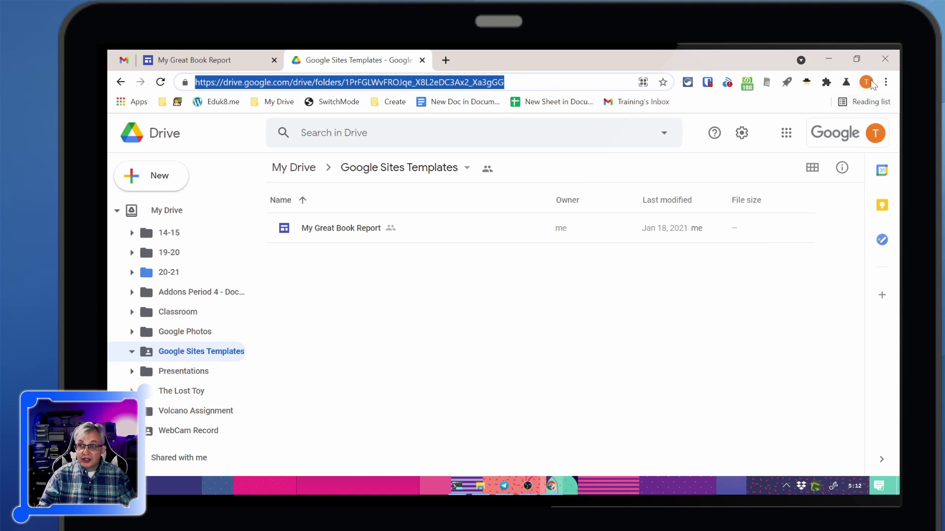
click(866, 82)
click(516, 82)
click(517, 82)
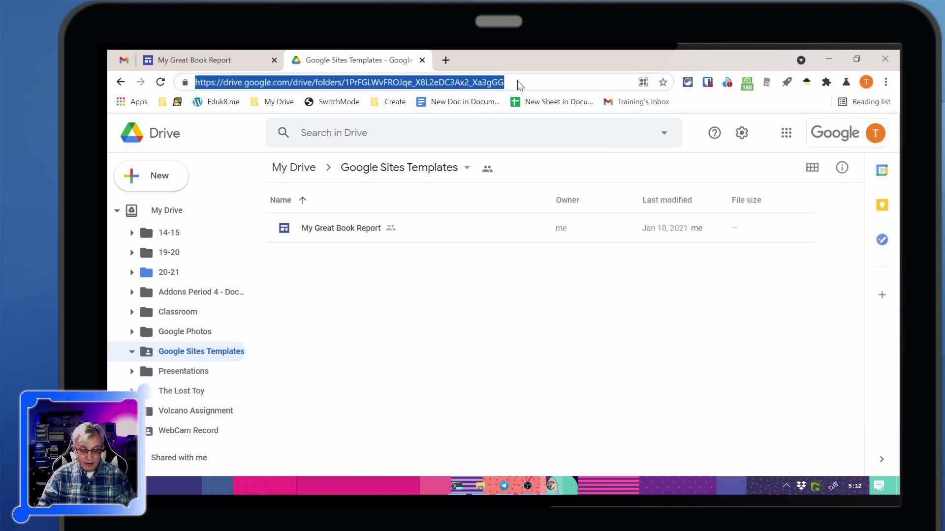
click(866, 84)
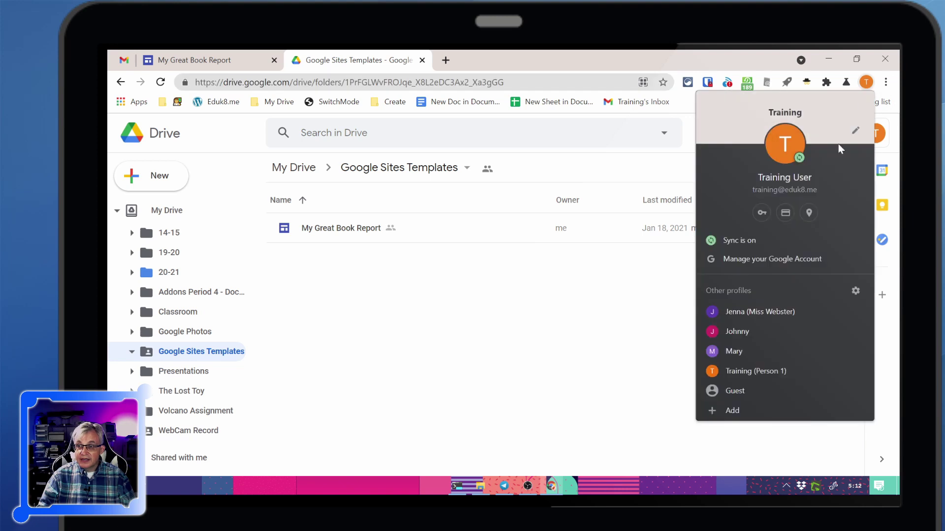
click(758, 334)
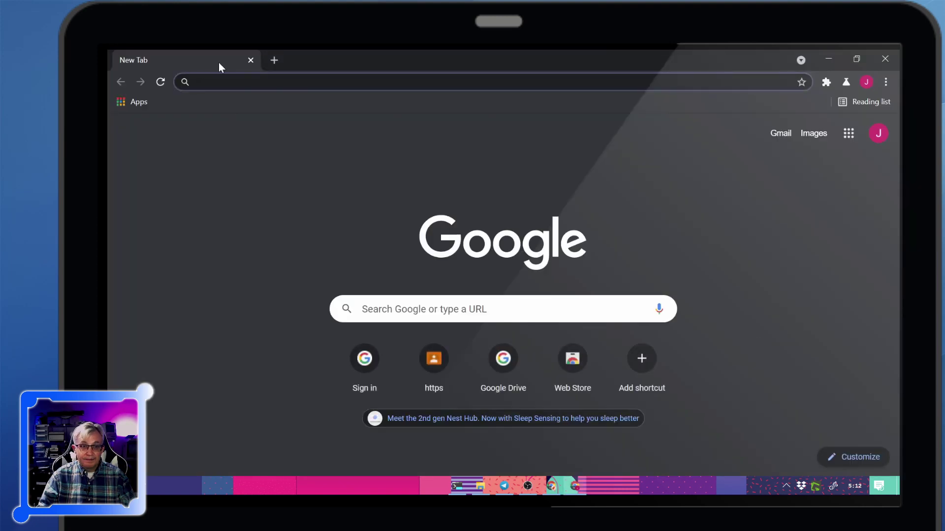
- Open the shared Google Sites Templates folder and make a copy of My Great Book Report
key(ctrl+v)
key(Return)
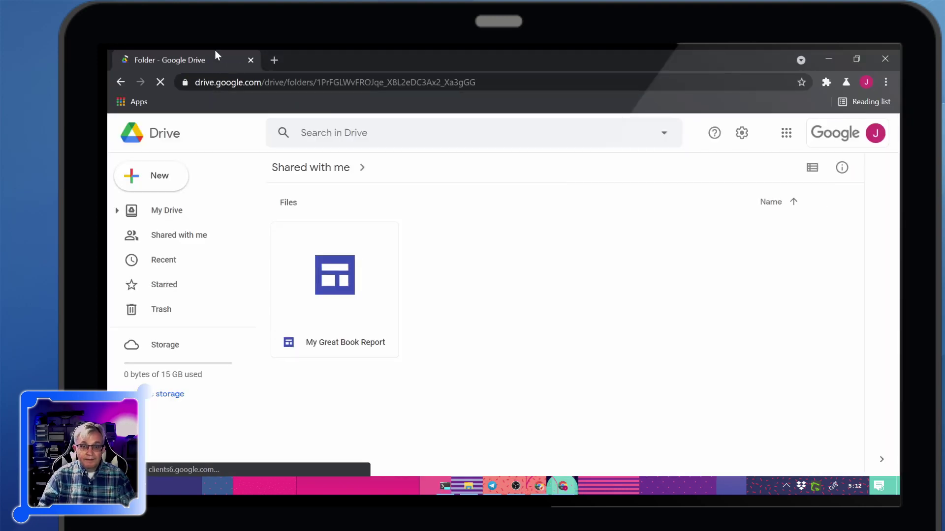
right_click(334, 284)
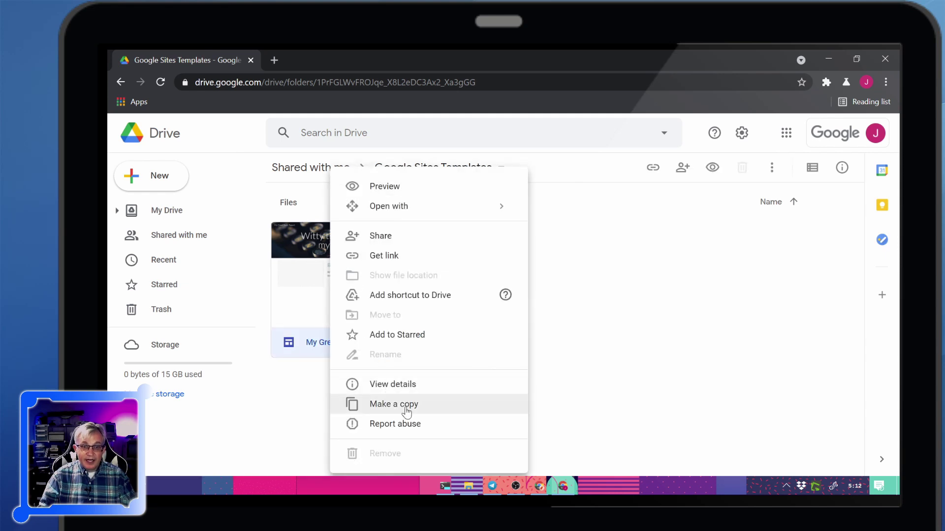
click(370, 283)
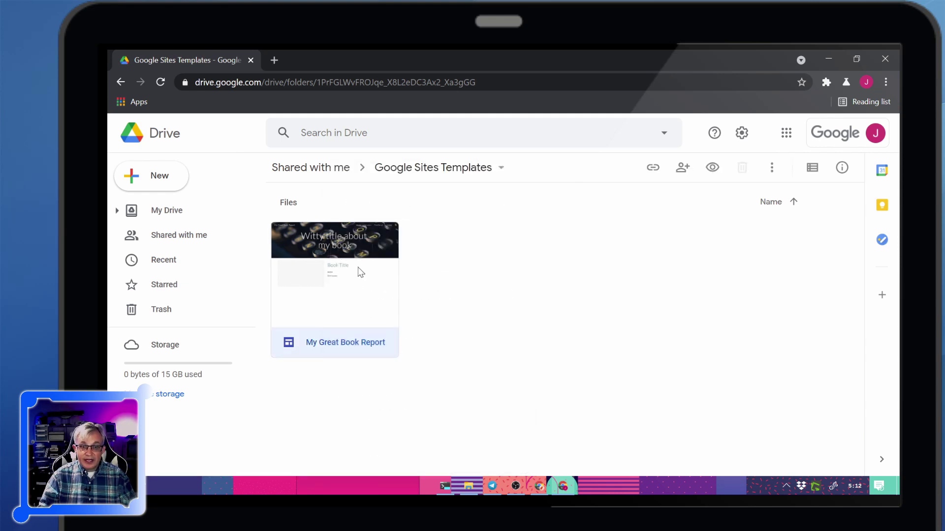
click(772, 167)
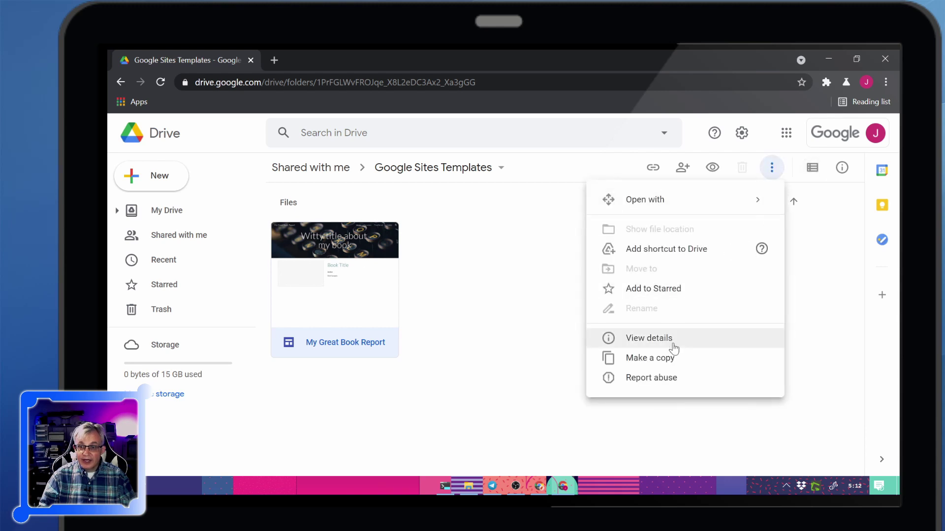
click(669, 359)
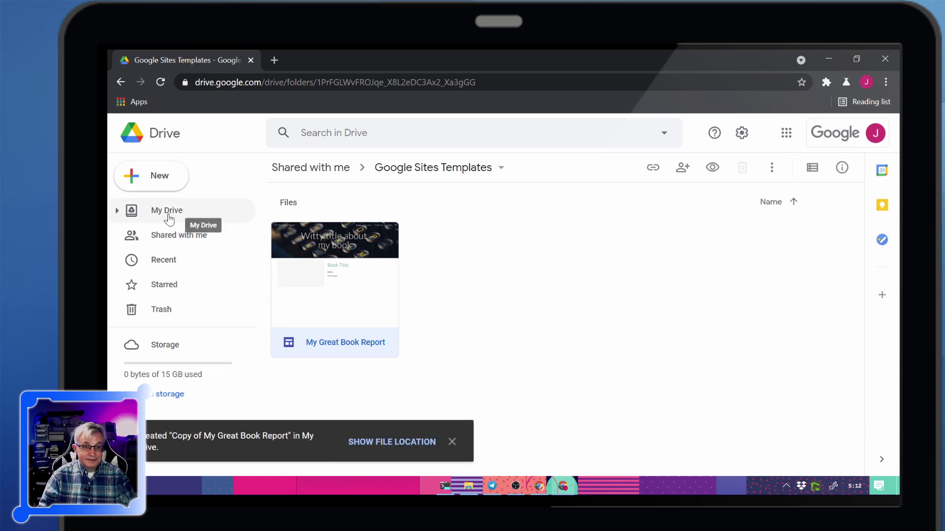
click(169, 217)
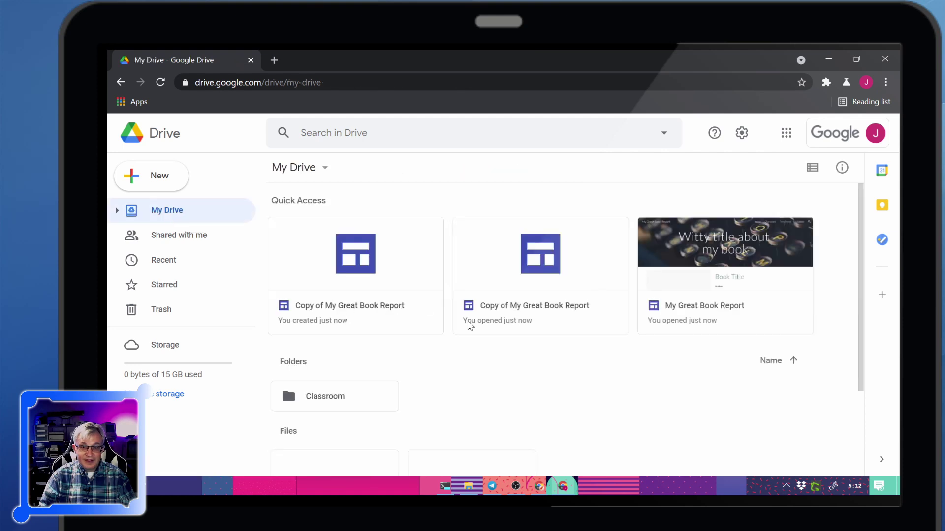
right_click(348, 310)
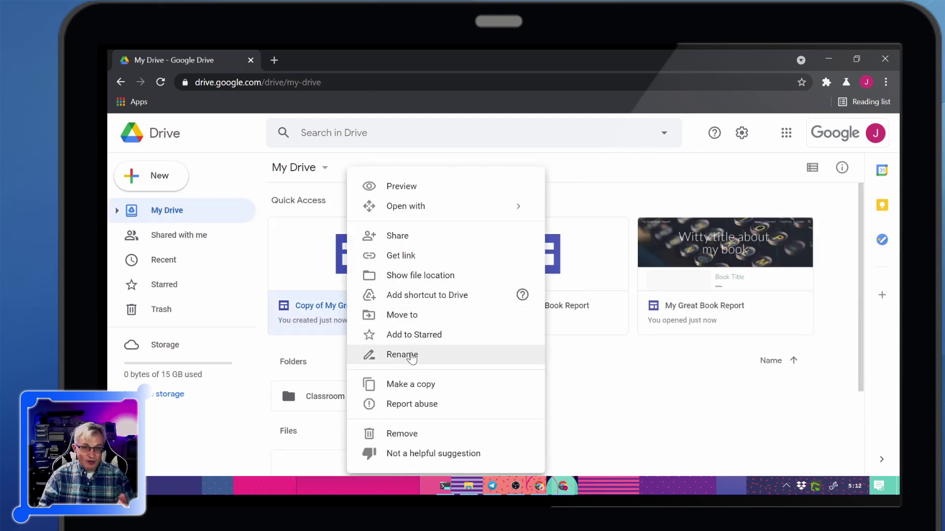
click(261, 296)
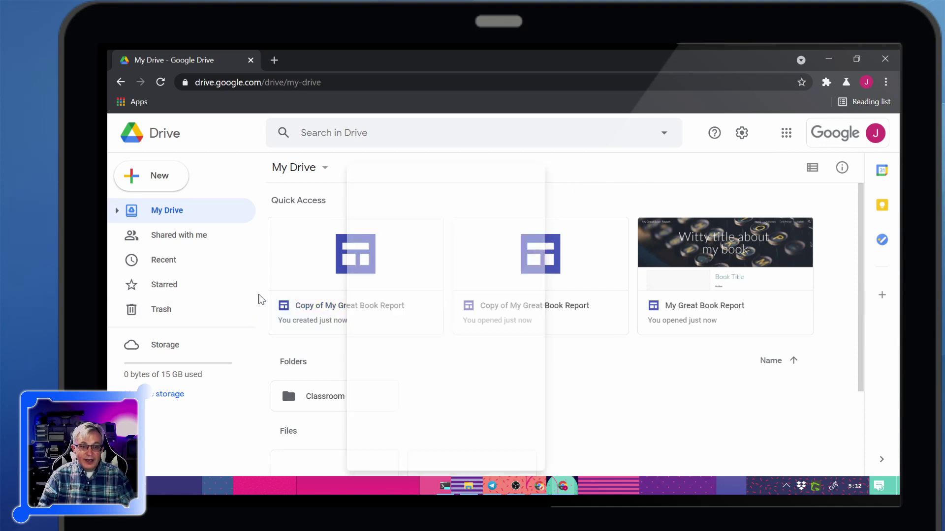
right_click(348, 283)
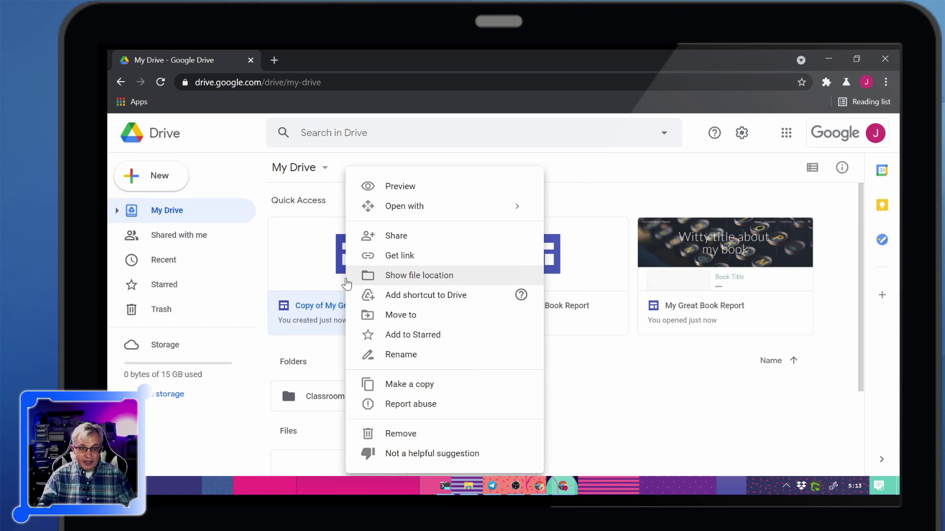
click(246, 317)
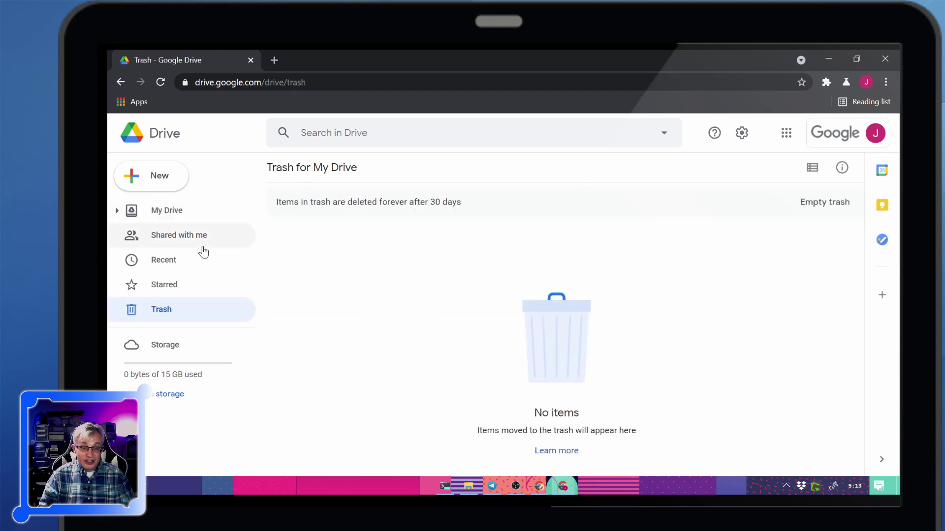
key(alt+Left)
click(365, 288)
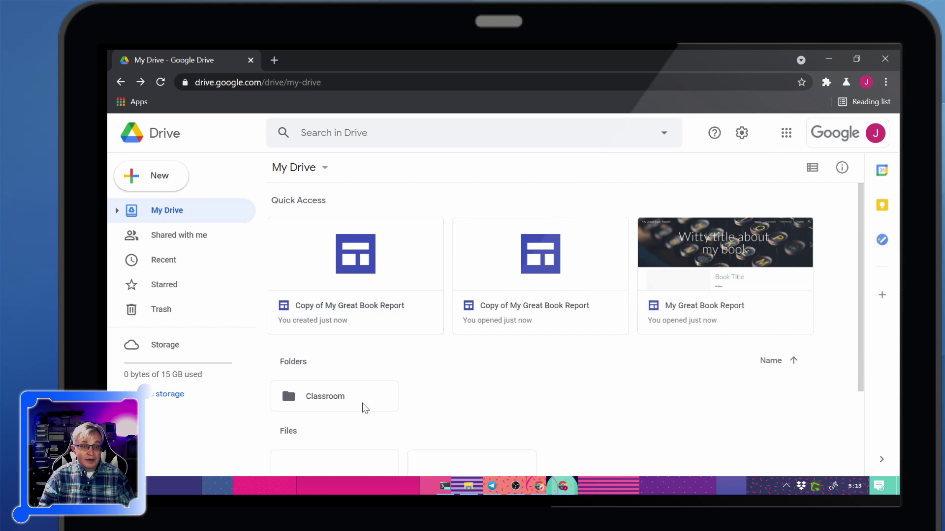
- Switch My Drive to list layout and bring up More actions for the 5:11 PM book report copy
scroll(376, 393, down, 3)
click(316, 386)
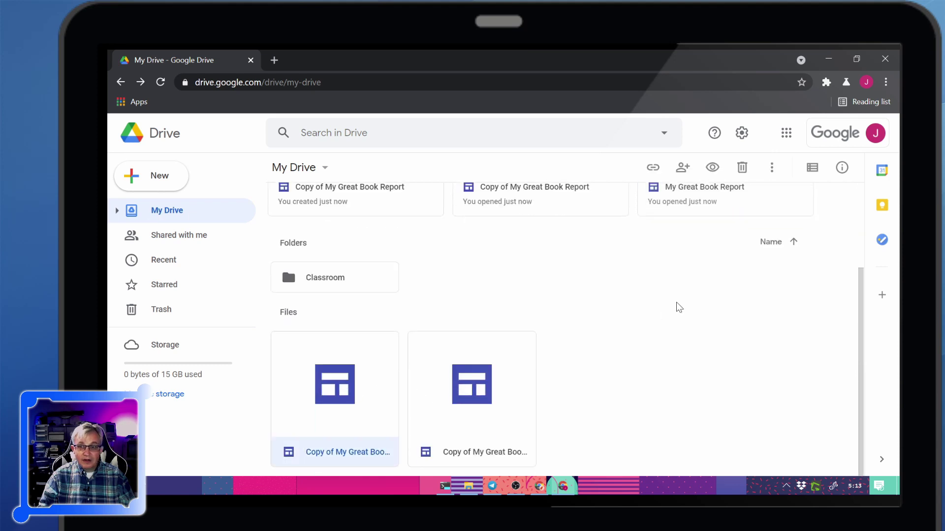
scroll(413, 242, up, 3)
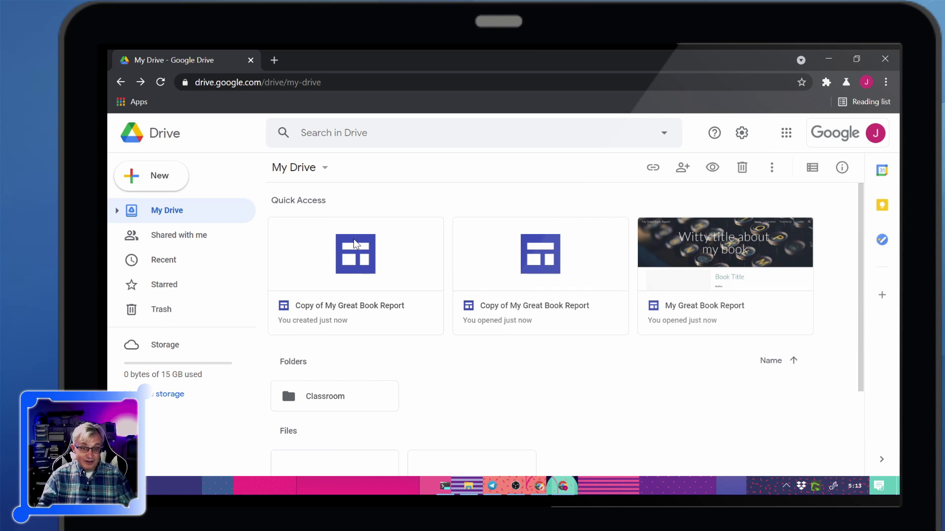
scroll(362, 303, down, 3)
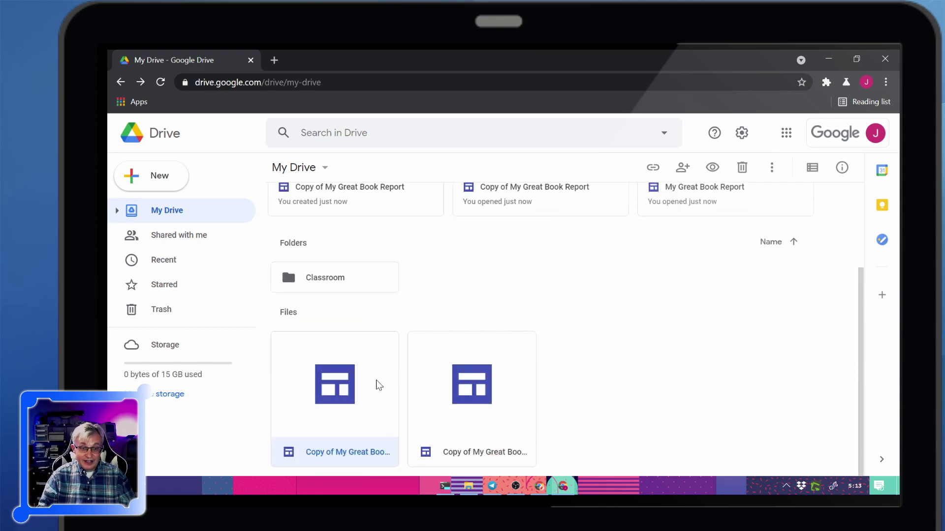
click(823, 172)
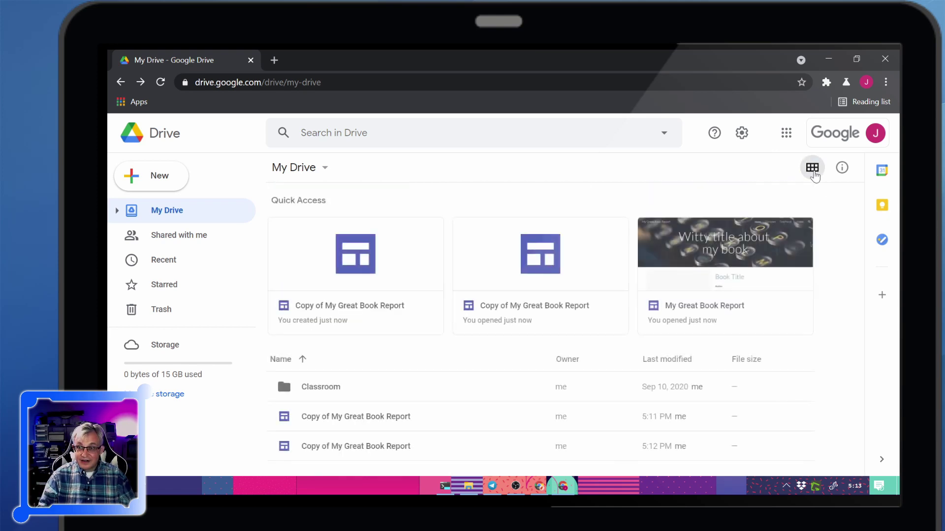
click(333, 416)
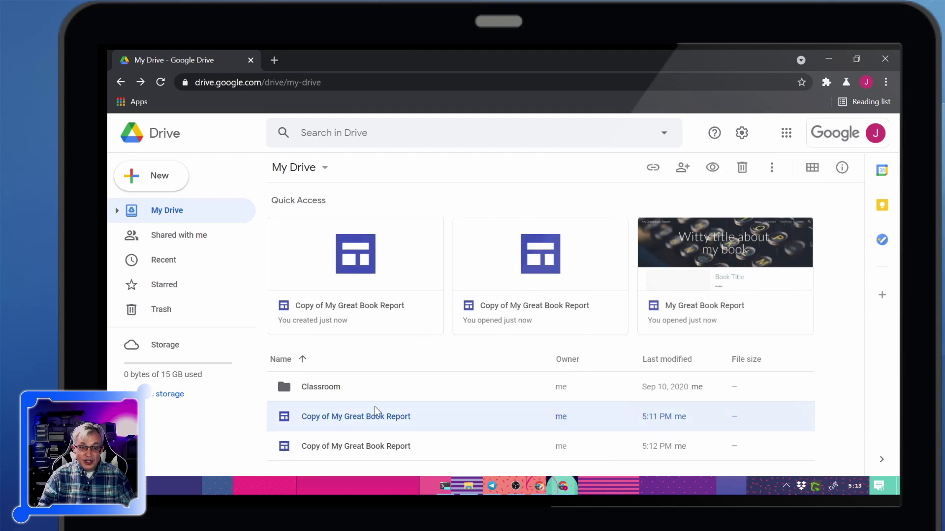
click(769, 168)
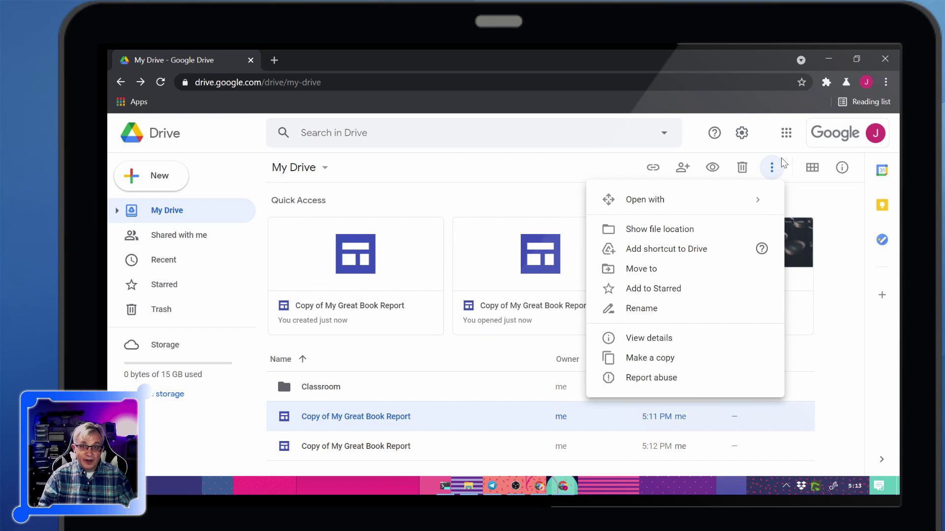